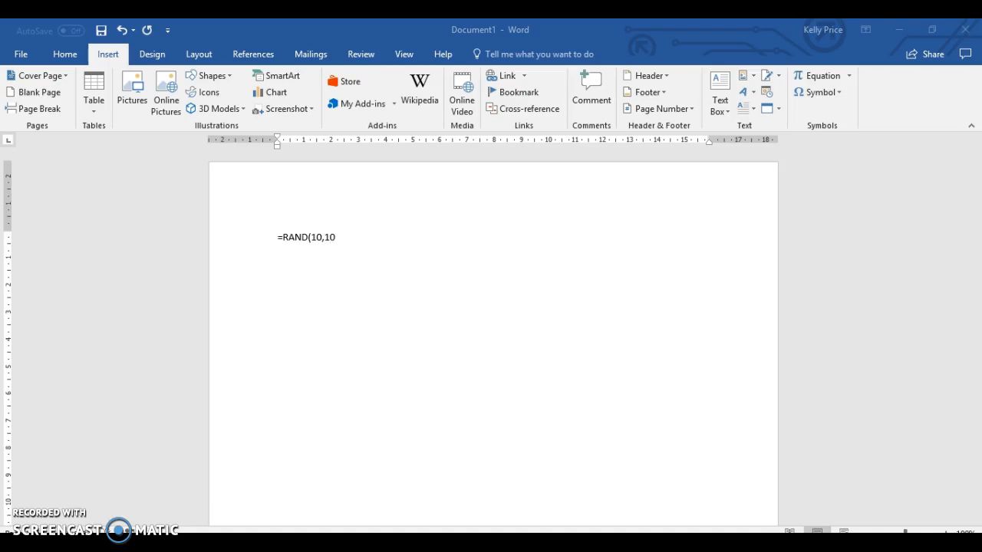
Fill the blank document with sample text using the =RAND(10,10) formula and return to its beginning
key(Return)
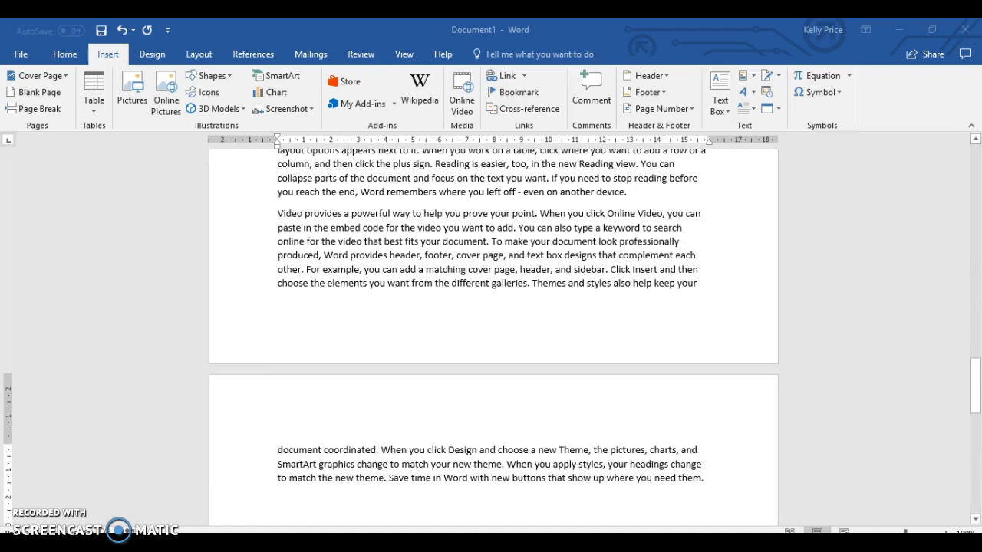
click(976, 168)
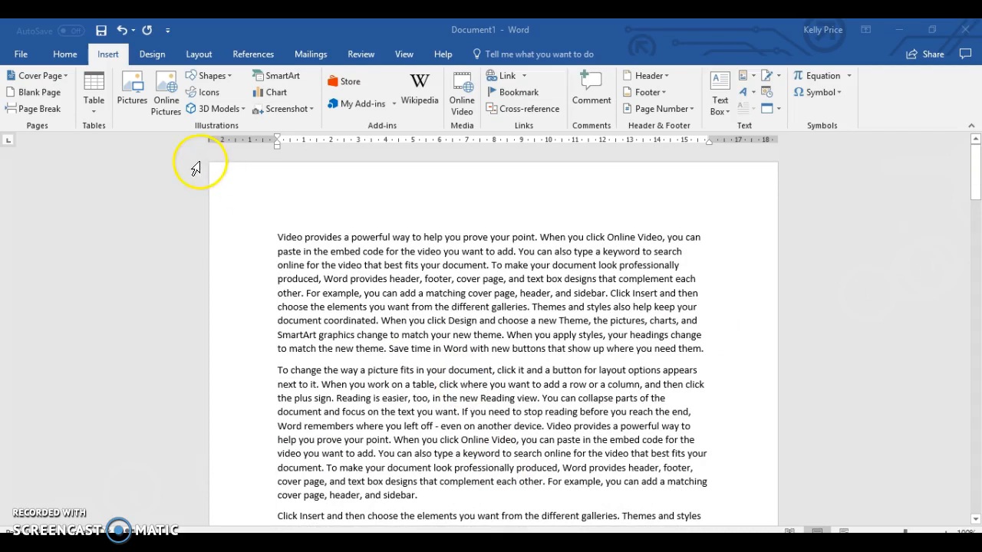
Insert the first dog photo from the Jem pictures folder into the document
click(121, 87)
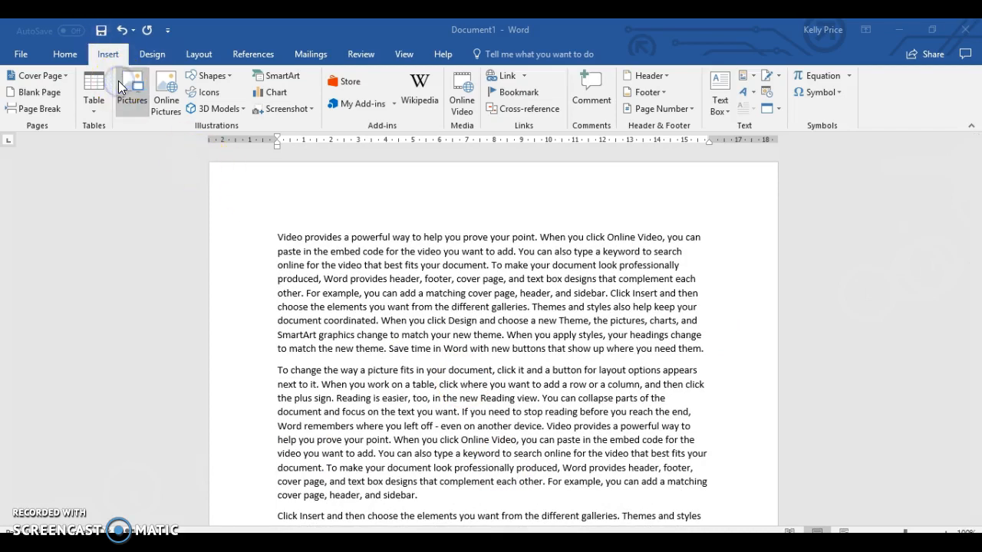
click(237, 107)
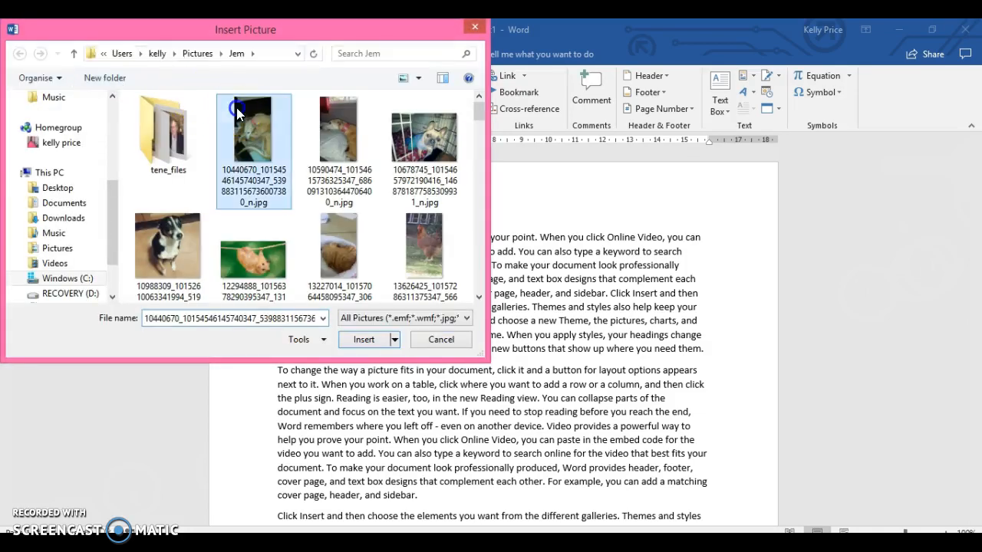
click(383, 343)
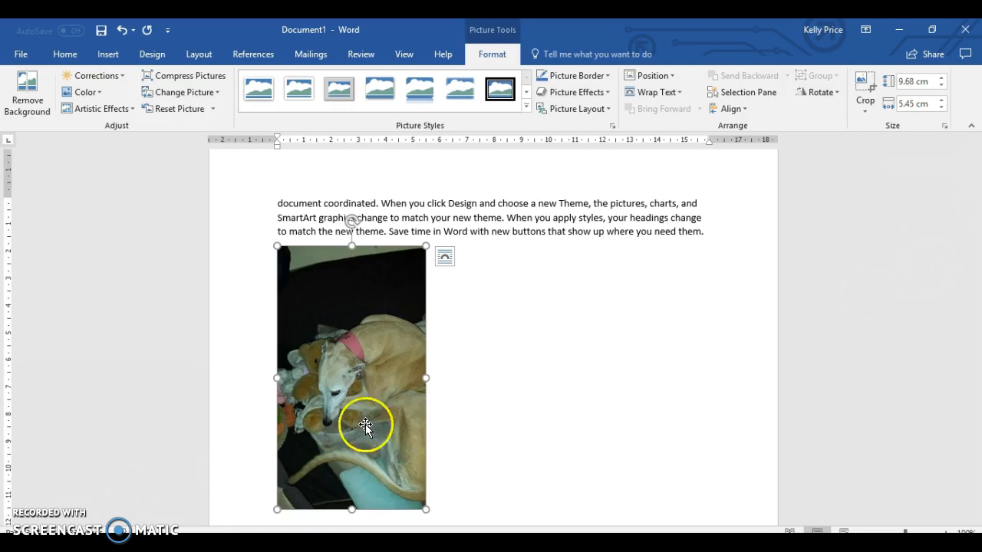
Try to move the in-line dog picture across to the empty right half of the page
drag(321, 411, 458, 377)
drag(376, 364, 558, 355)
click(345, 374)
drag(345, 375, 553, 357)
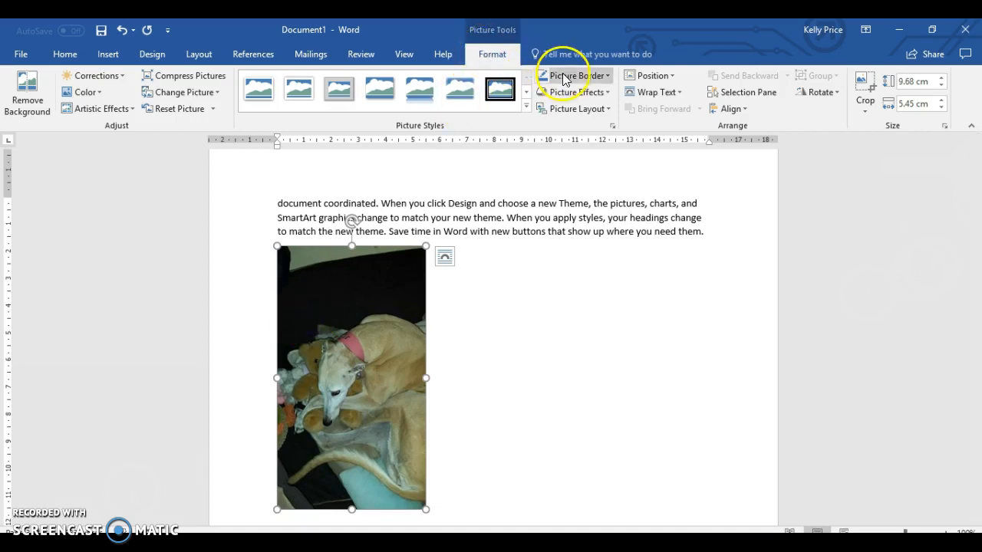
click(654, 79)
click(654, 79)
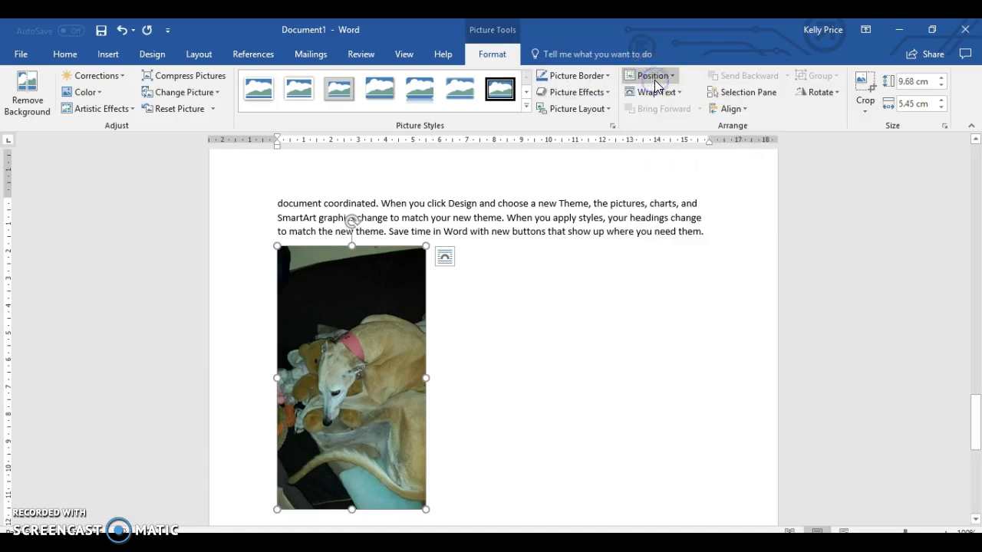
click(654, 80)
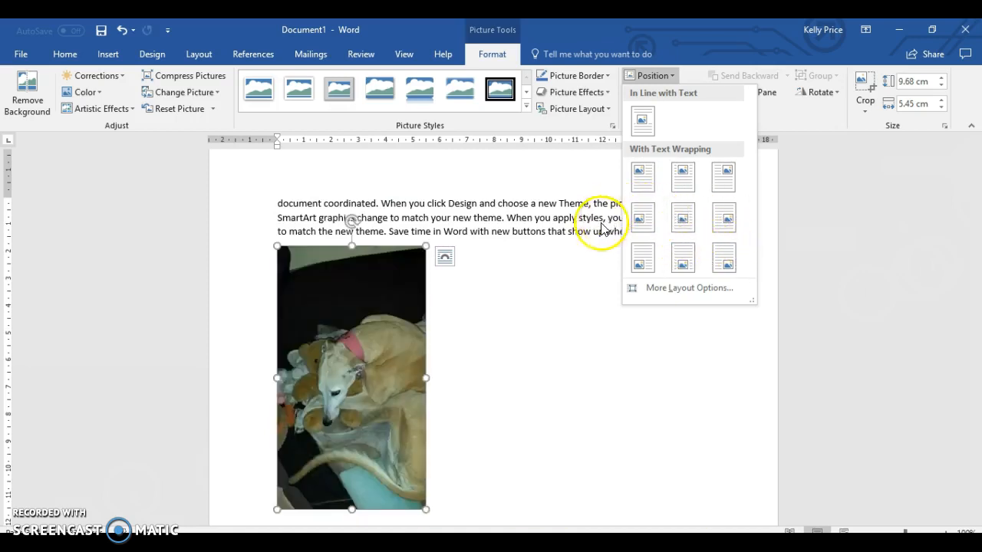
click(567, 295)
Move the dog picture into the first paragraph after its second line and set its text wrapping to Square
drag(371, 348, 316, 263)
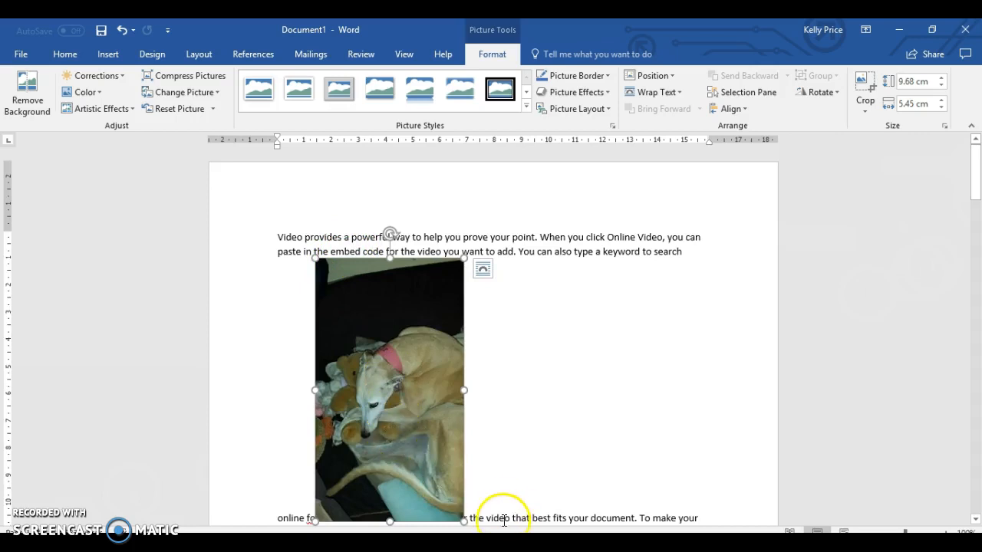
drag(977, 201, 977, 212)
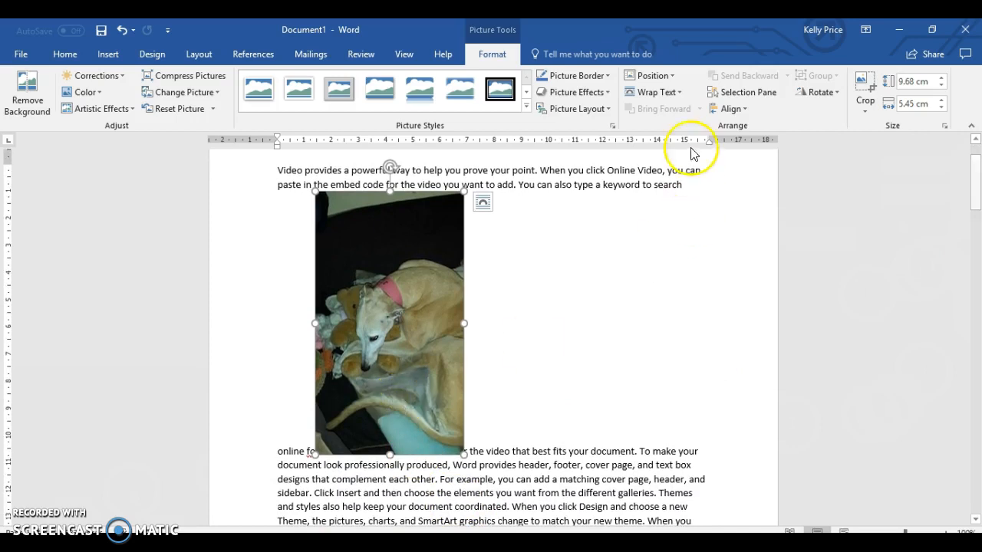
click(676, 96)
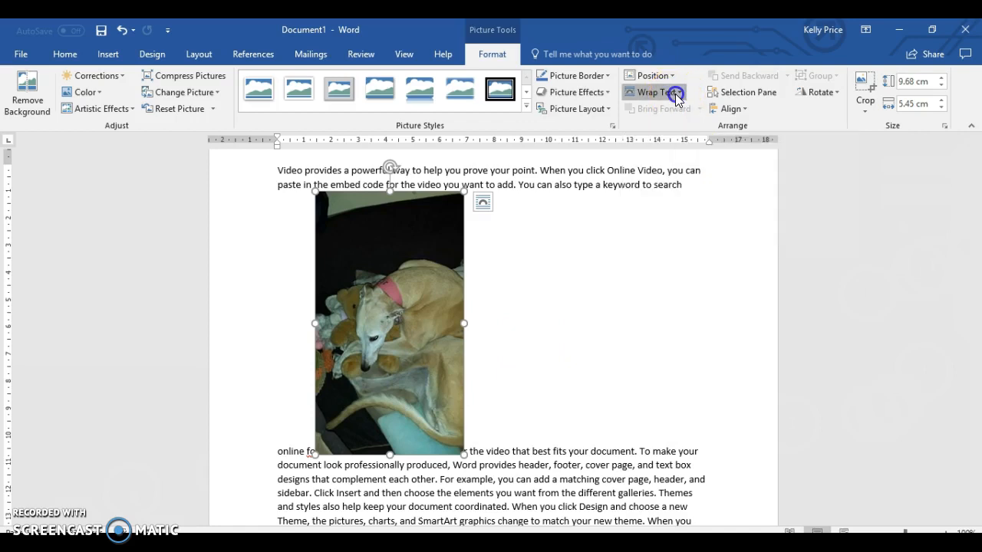
click(672, 108)
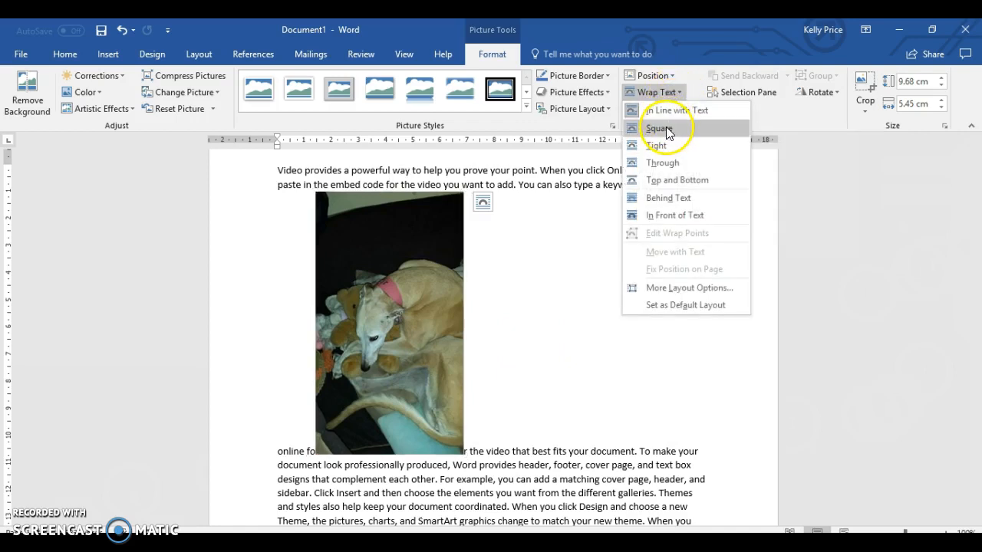
click(666, 128)
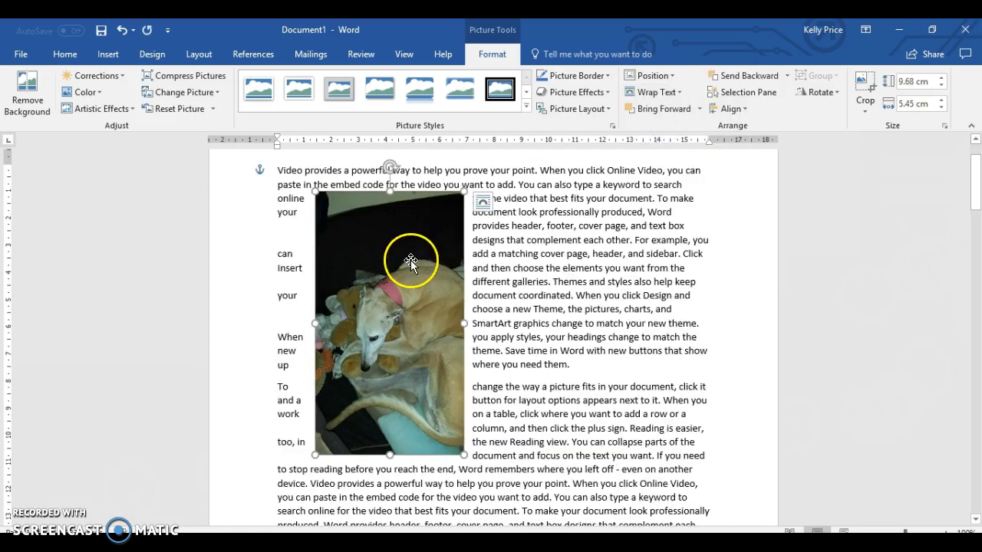
Change the picture's text wrapping to Tight and shift the picture slightly to the right
click(664, 95)
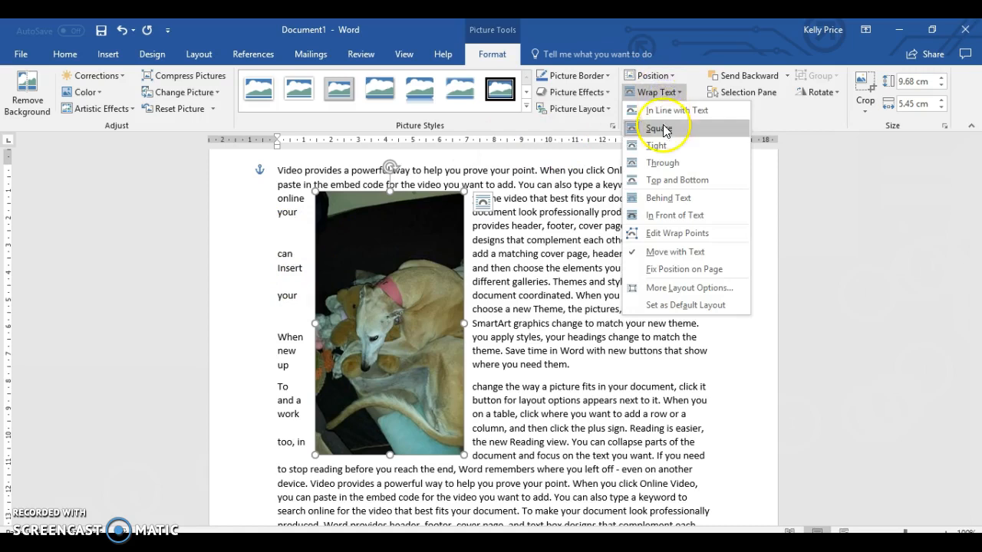
click(661, 146)
drag(413, 286, 436, 283)
Shrink the picture to about 6.38 cm high by 3.59 cm wide and place it against the left margin
drag(490, 453, 430, 365)
drag(417, 303, 356, 308)
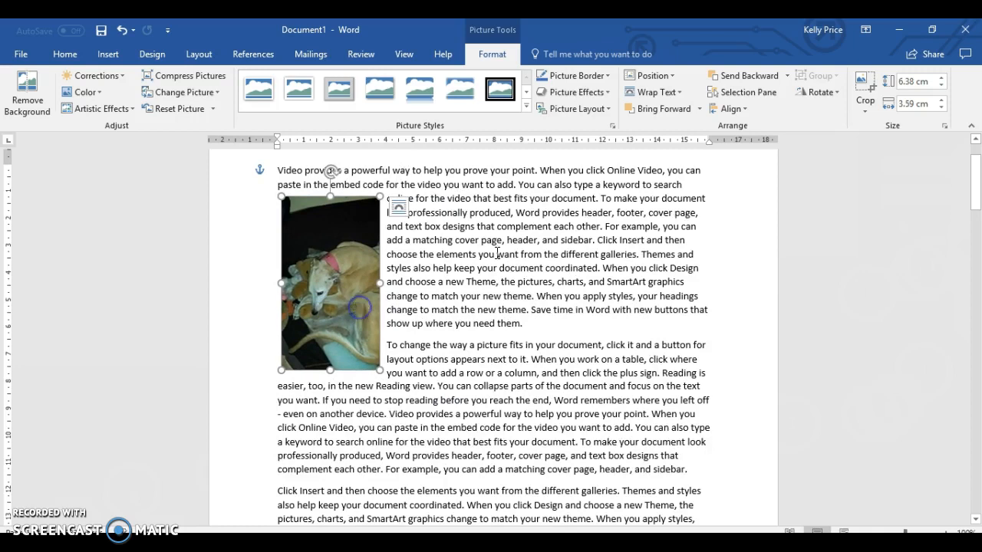
Set the picture's text wrapping to Through and move it lower into the first two paragraphs
click(672, 94)
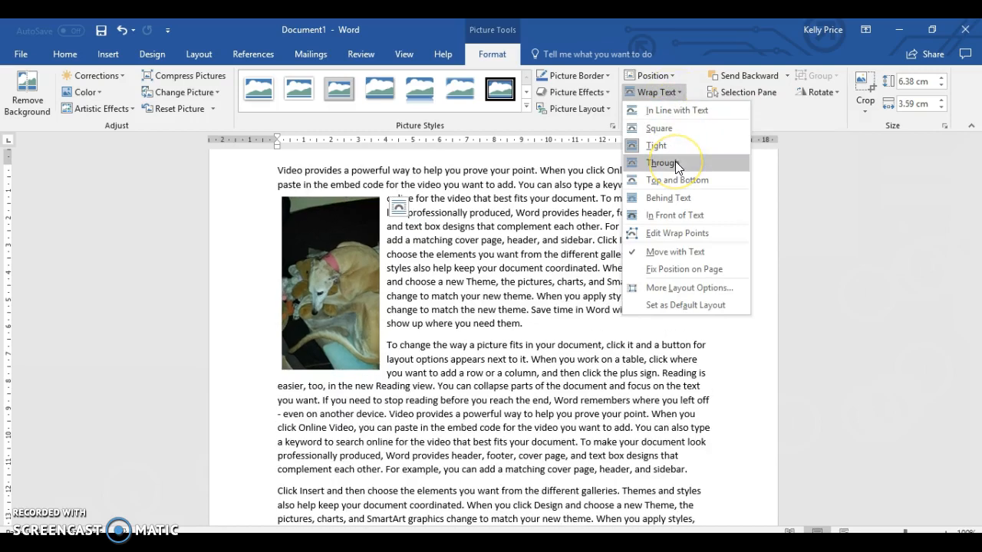
click(675, 161)
drag(408, 270, 382, 315)
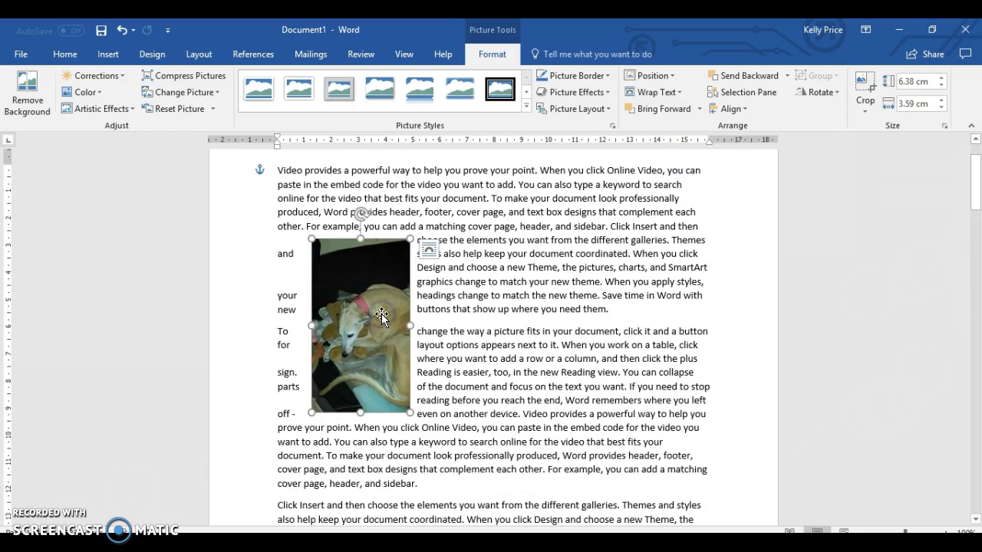
Set the picture's text wrapping to Top and Bottom and move the picture to the middle of the page width
click(662, 93)
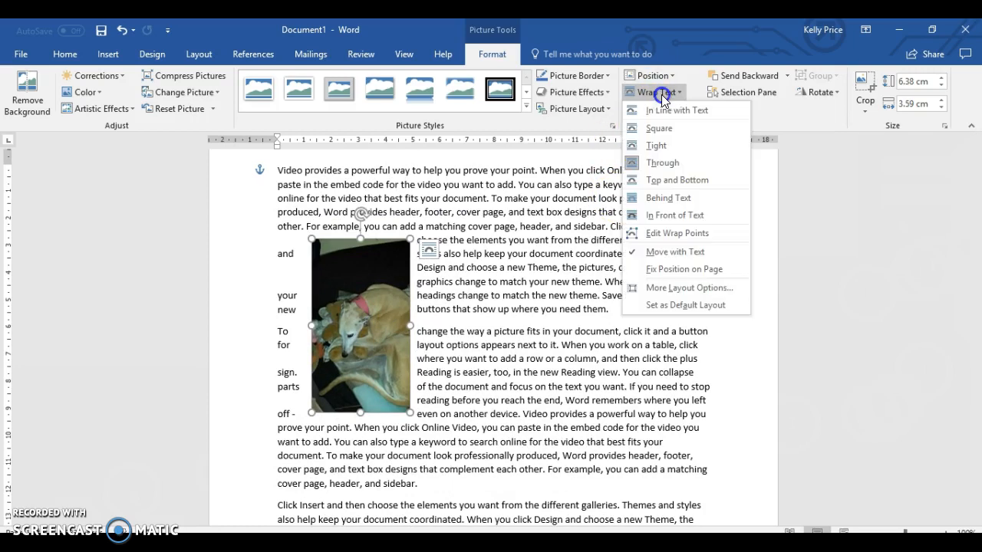
click(664, 179)
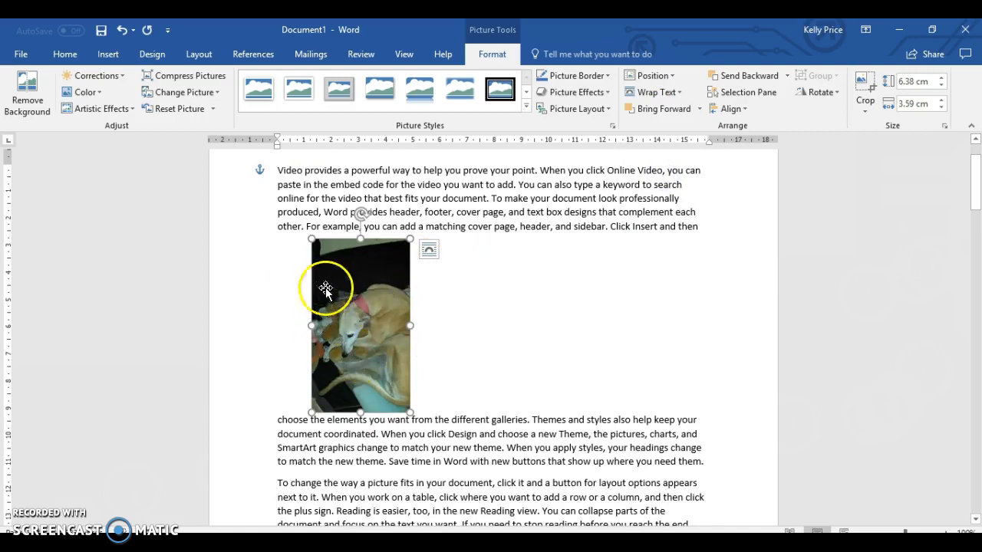
drag(401, 291, 476, 299)
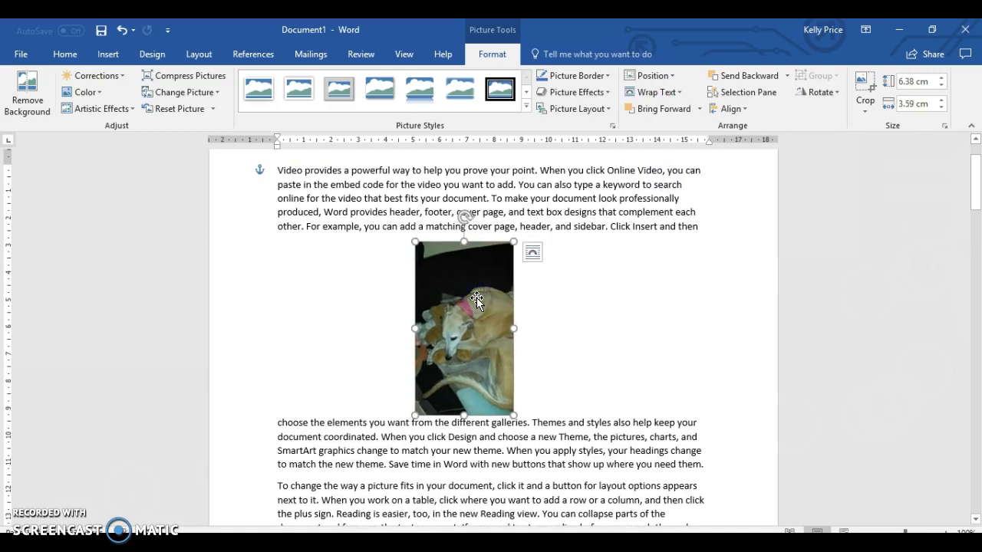
Set the picture's text wrapping to Behind Text and deselect the picture
click(679, 92)
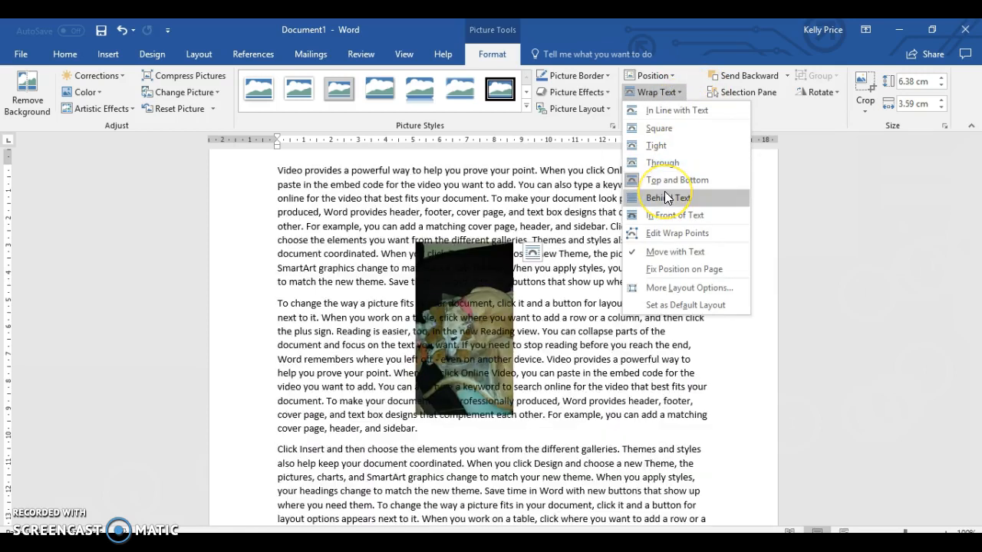
click(664, 197)
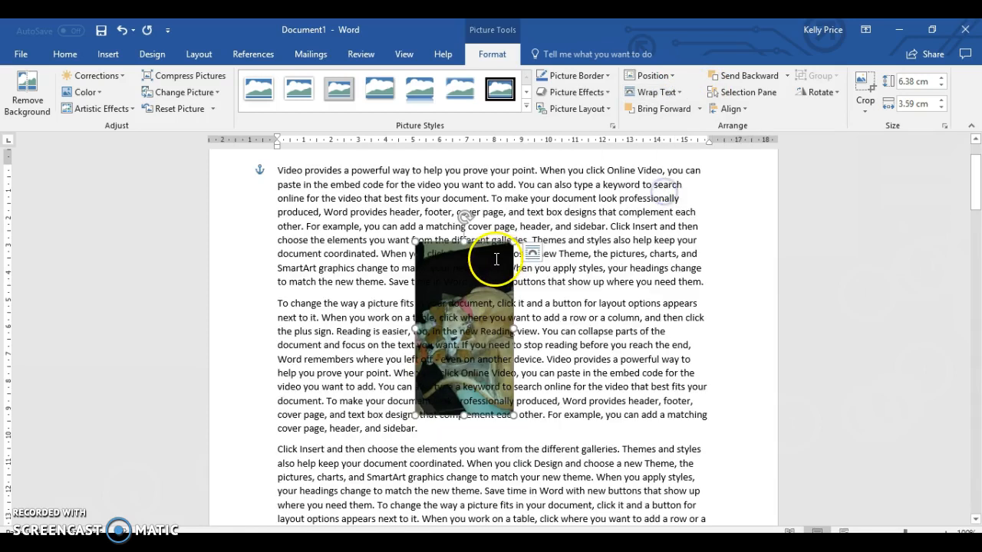
click(436, 255)
click(438, 255)
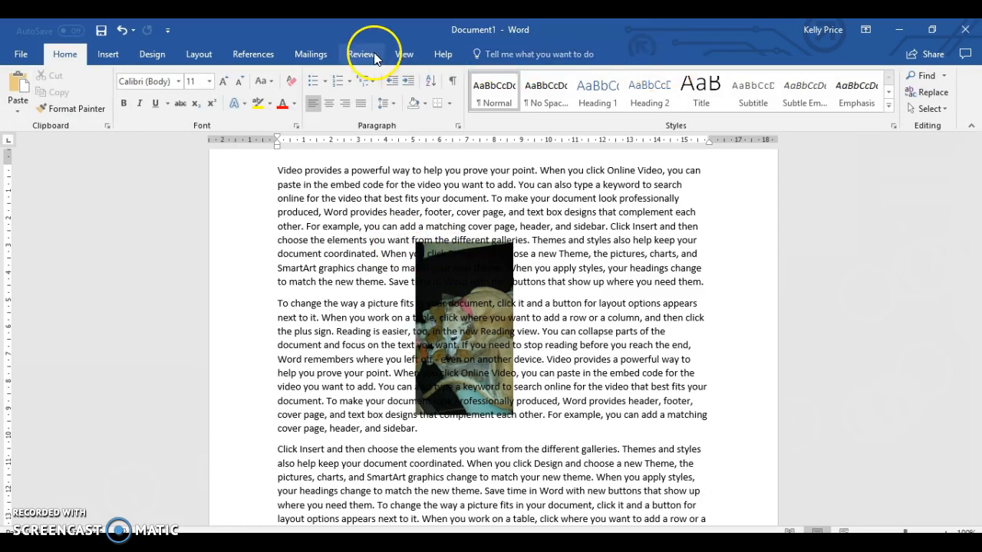
Reselect the picture behind the text, set its wrapping to In Front of Text and move it up near the left margin
click(430, 256)
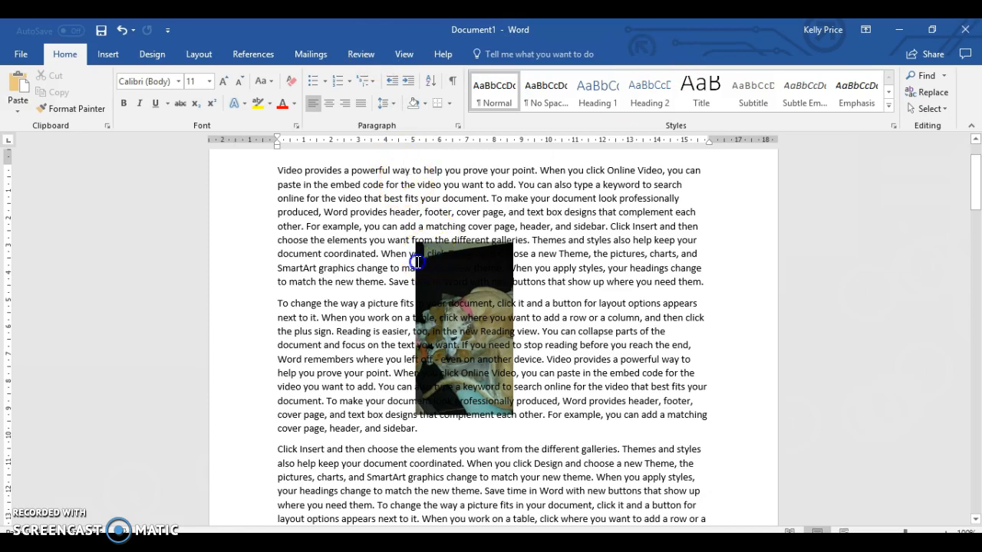
click(507, 408)
click(496, 237)
click(511, 246)
click(483, 268)
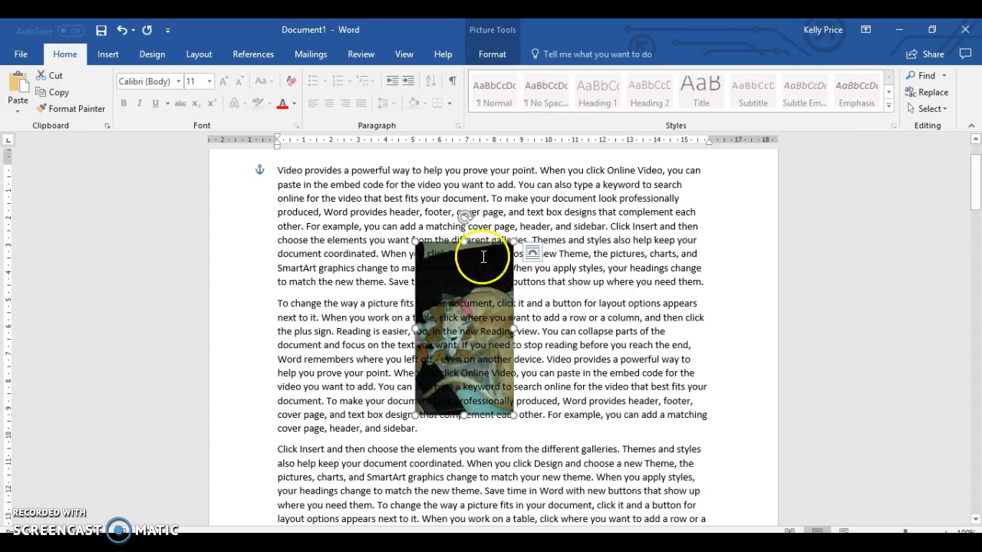
click(493, 55)
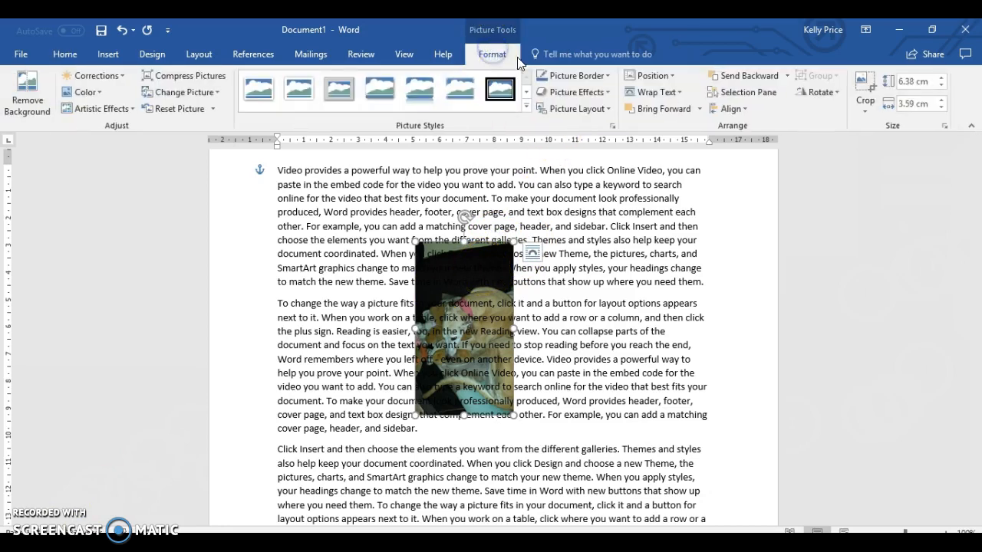
click(638, 95)
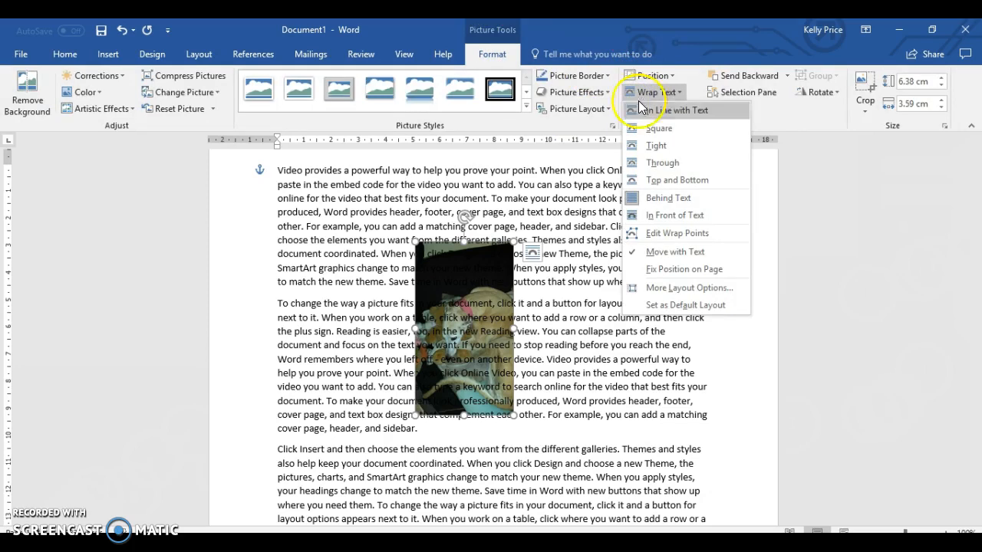
click(646, 215)
drag(489, 294, 392, 257)
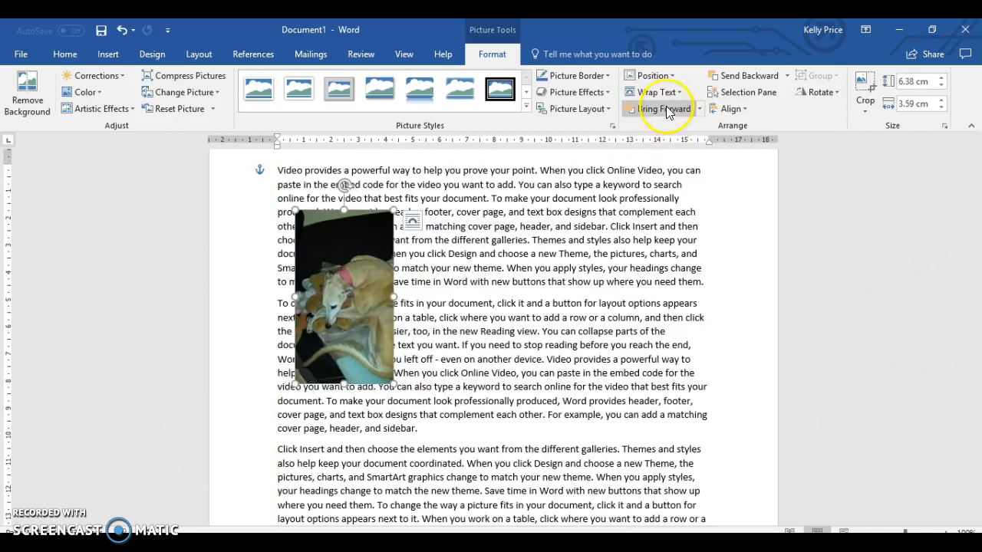
Edit the picture's wrap points, pulling the upper-right point slightly outward from the corner
click(668, 99)
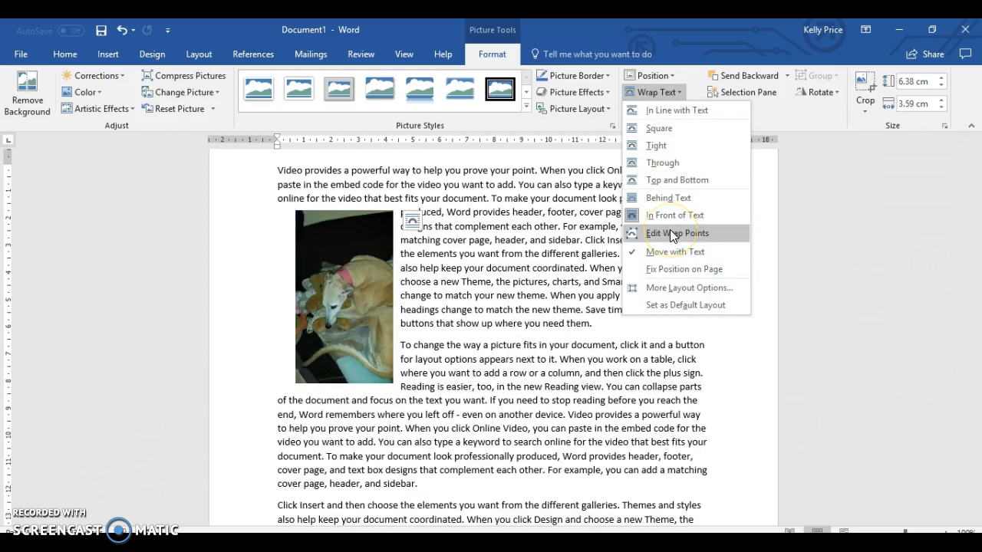
click(670, 230)
mouse_move(391, 211)
mouse_down()
mouse_move(376, 222)
mouse_move(430, 198)
mouse_move(393, 208)
mouse_up()
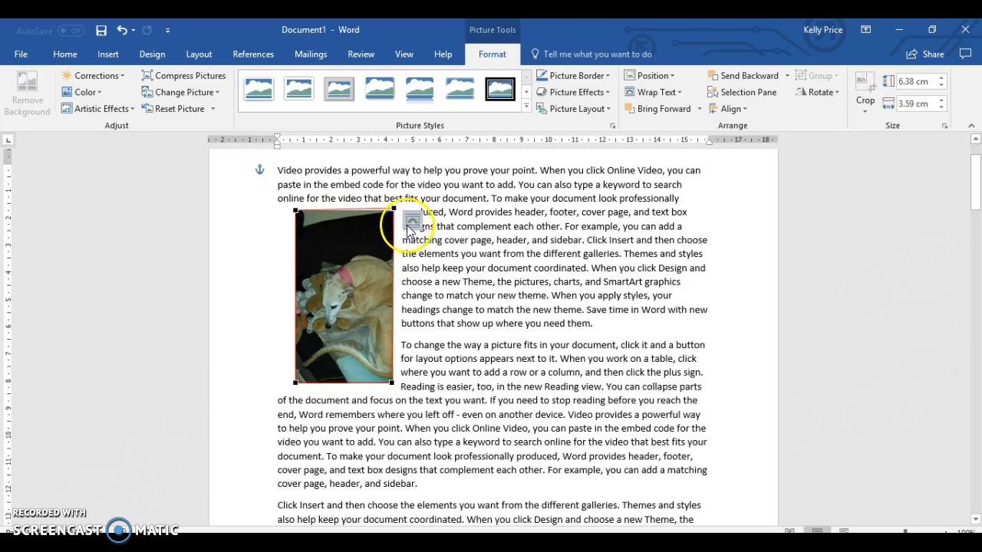
Set the picture's text wrapping to Tight and nudge the picture slightly right and down
click(649, 94)
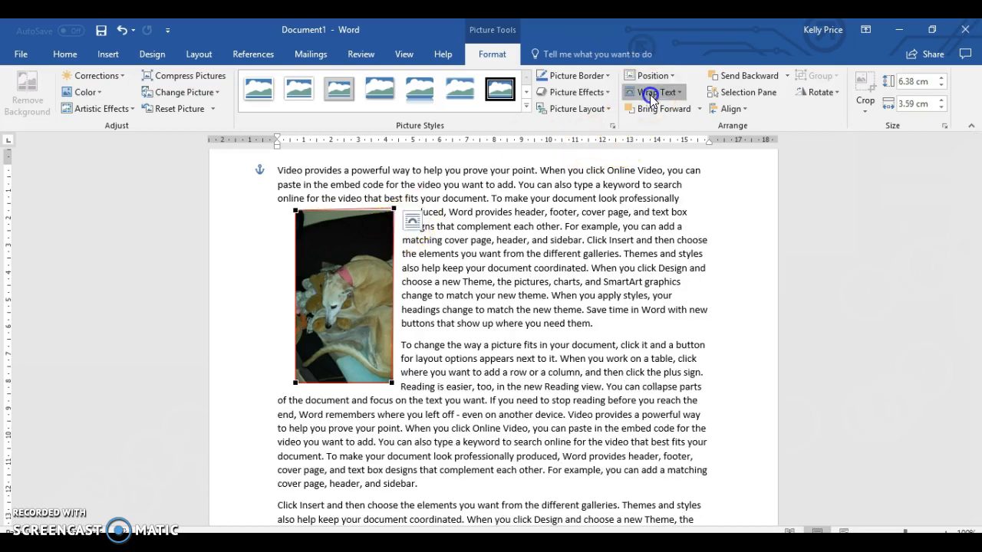
click(646, 144)
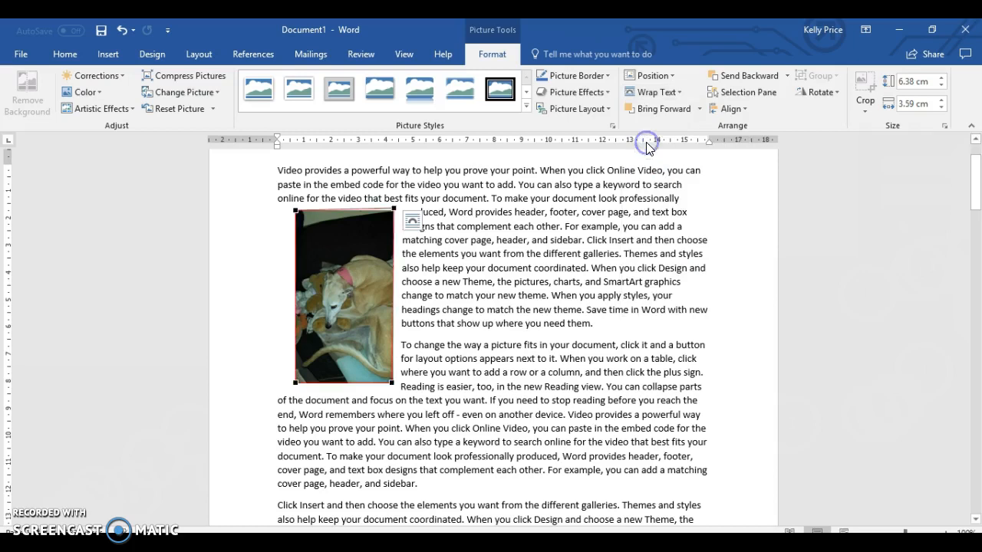
mouse_move(334, 292)
mouse_down()
mouse_move(351, 298)
mouse_move(335, 296)
mouse_up()
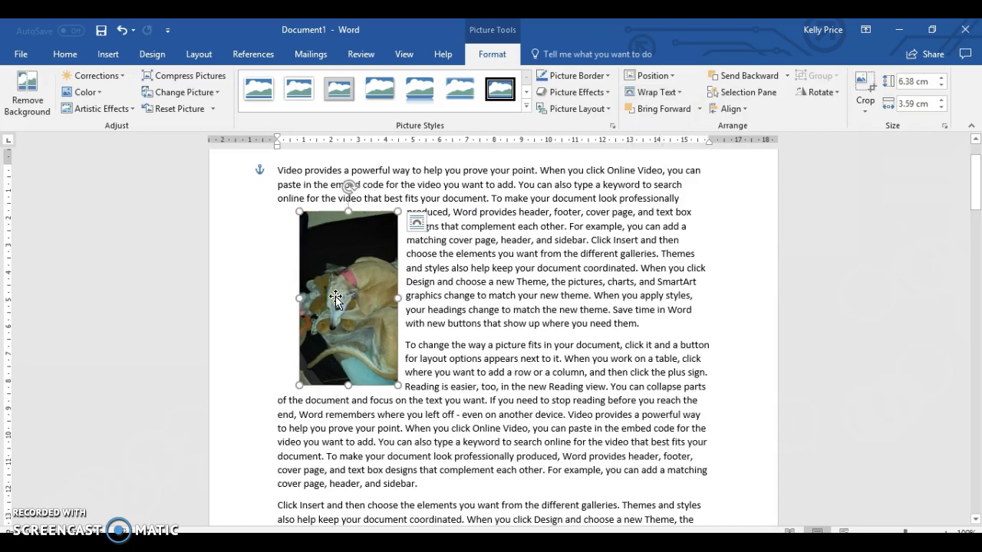